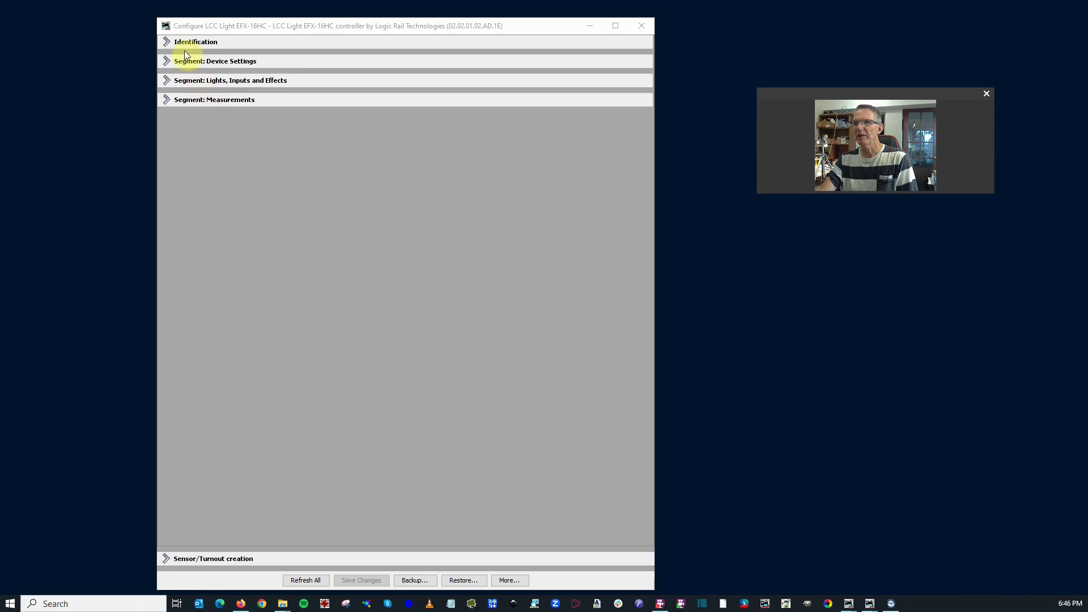
- Check the node's Identification and Device Settings, then show Light 1's lights, inputs and effects settings
left_click(166, 43)
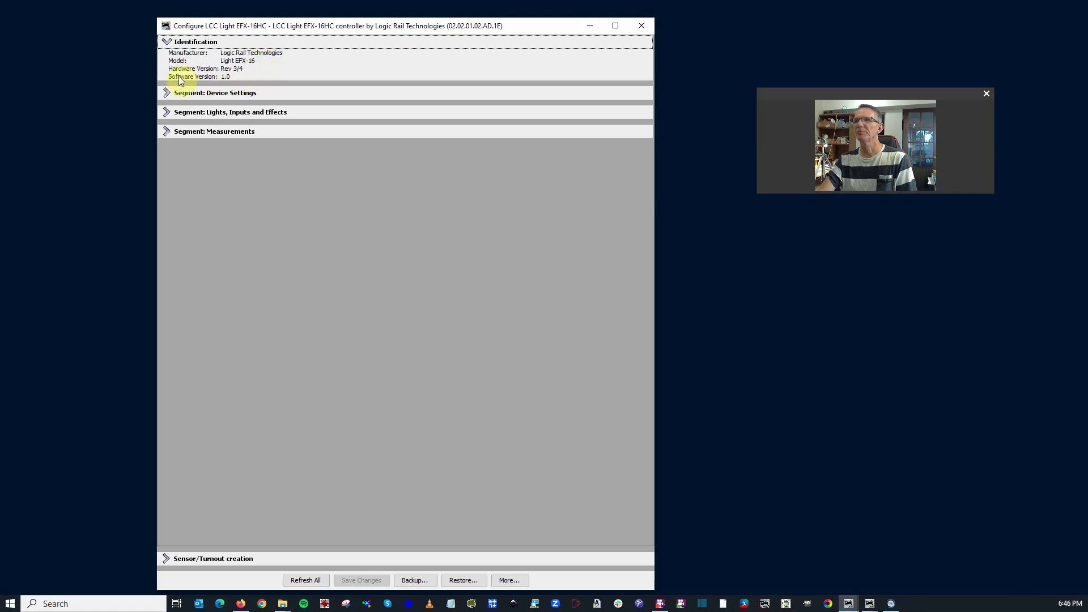
left_click(166, 43)
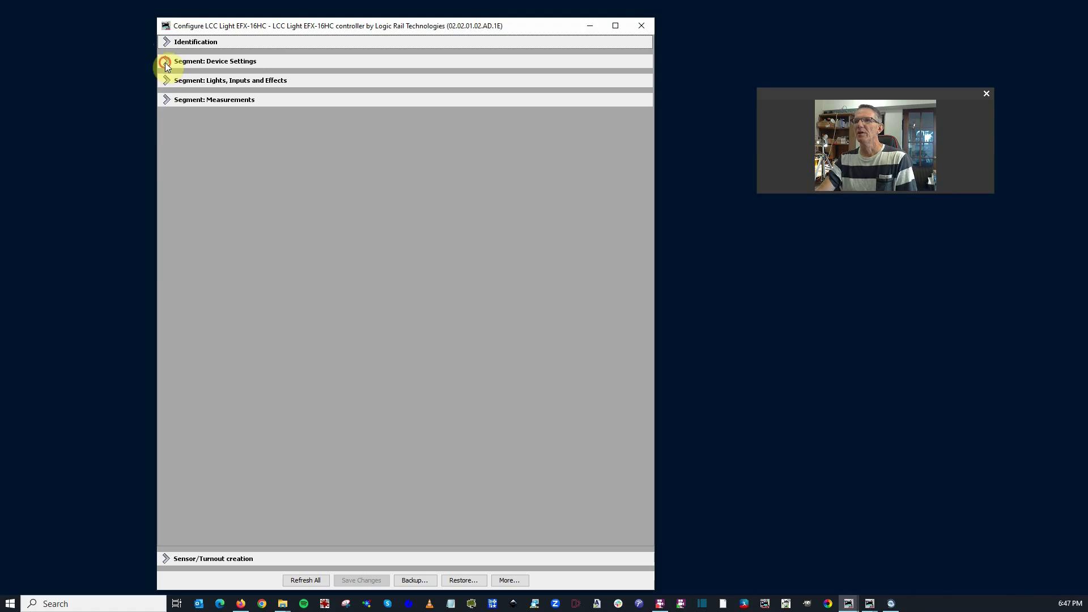
left_click(164, 63)
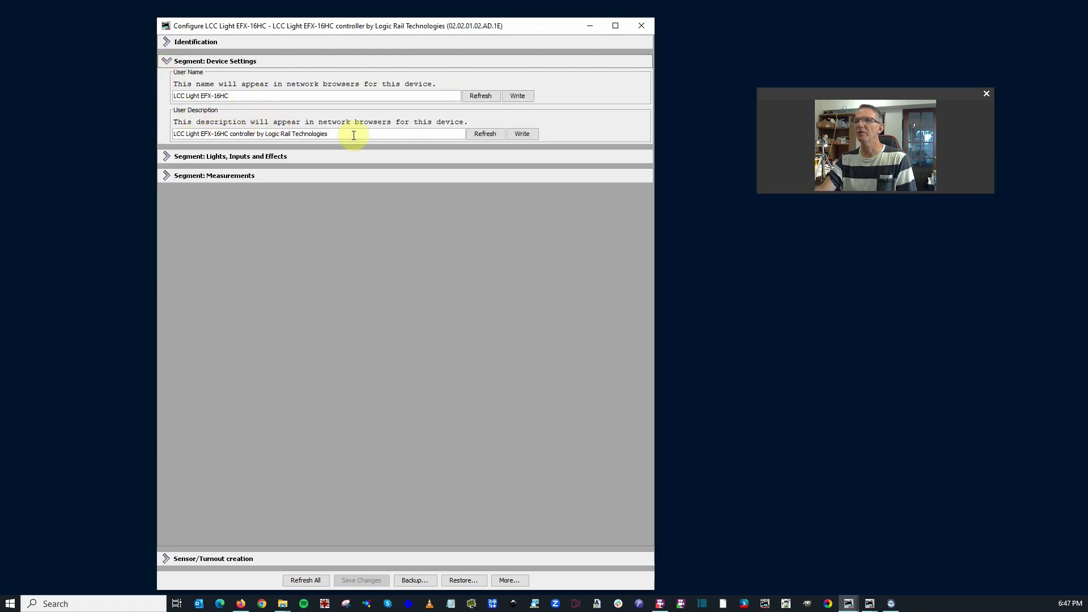
left_click(165, 61)
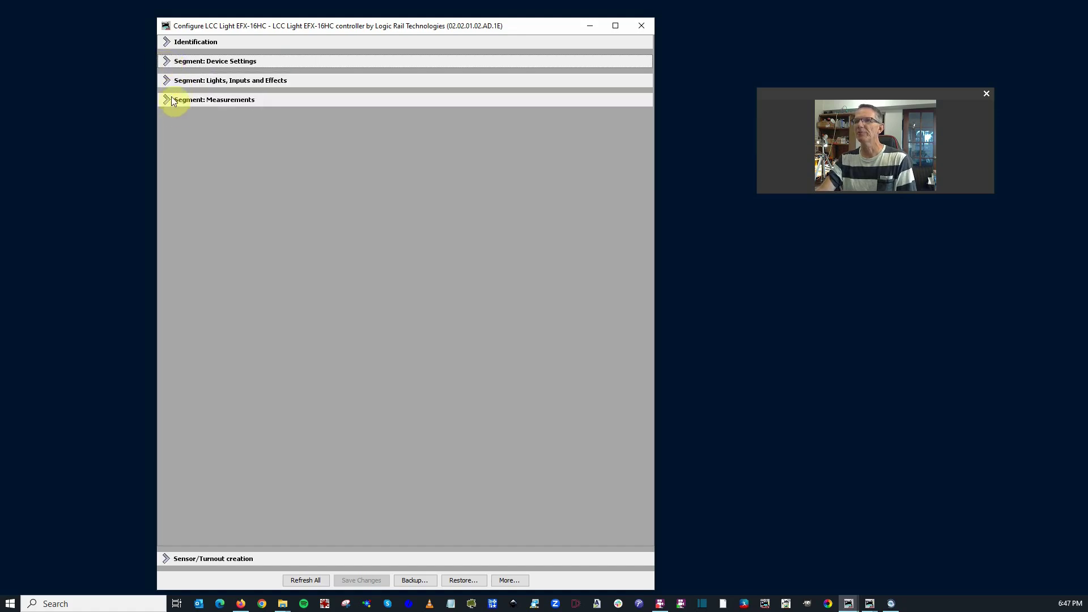
left_click(165, 83)
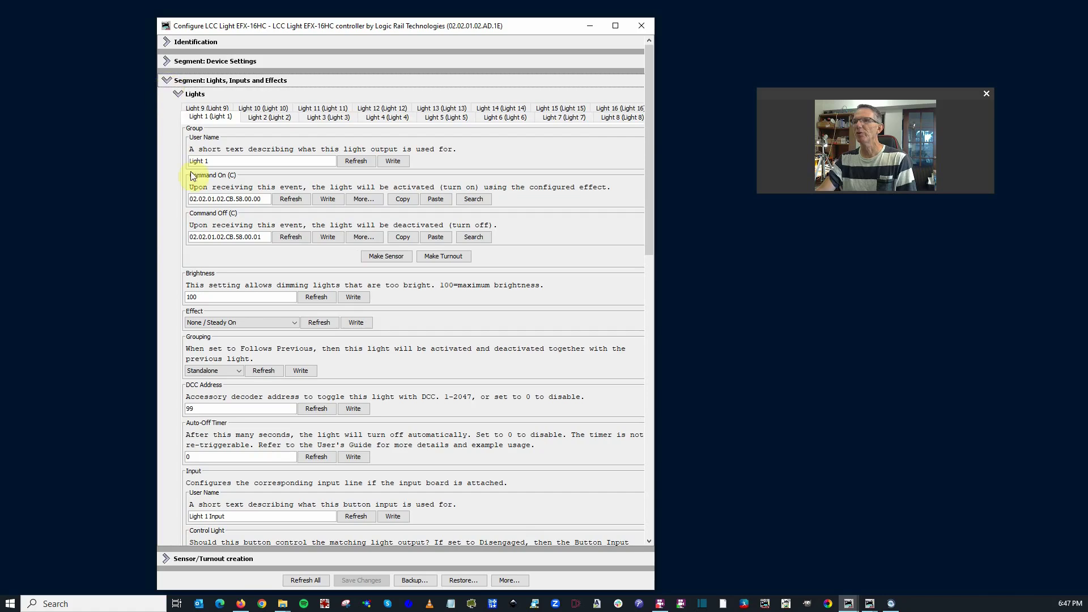
- Widen the configuration window and scroll down to Light 1's Brightness and Effect settings
left_click_drag(655, 69, 739, 69)
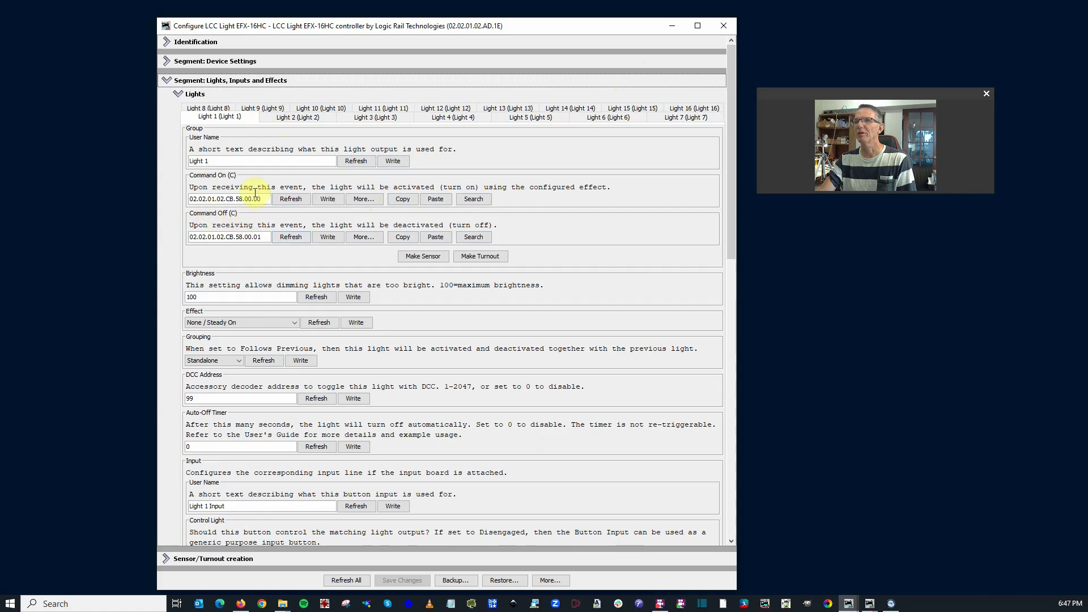
scroll(255, 193, "down", 3)
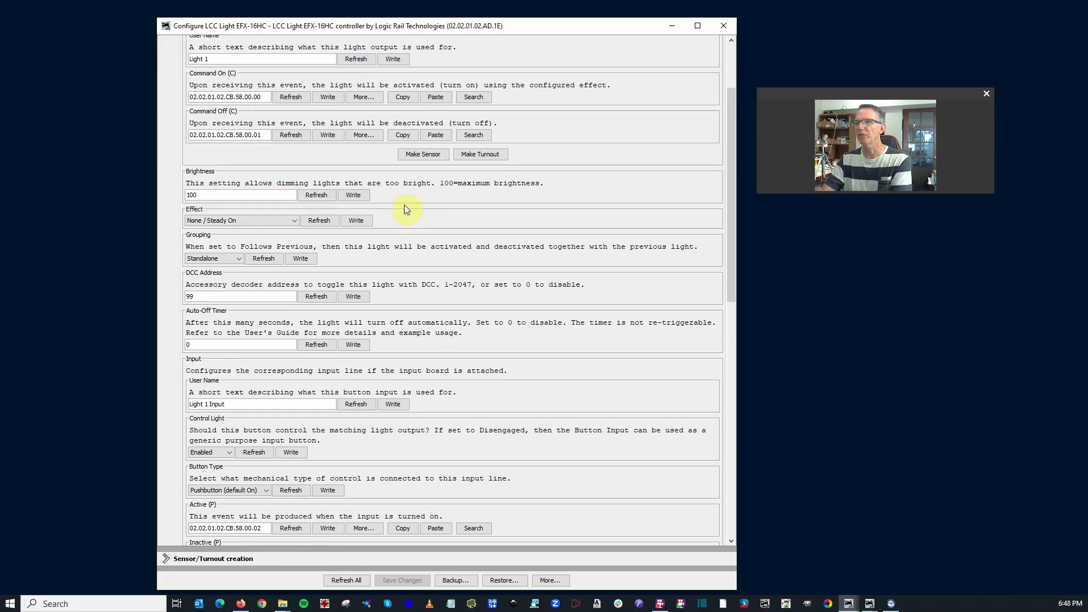
left_click(294, 220)
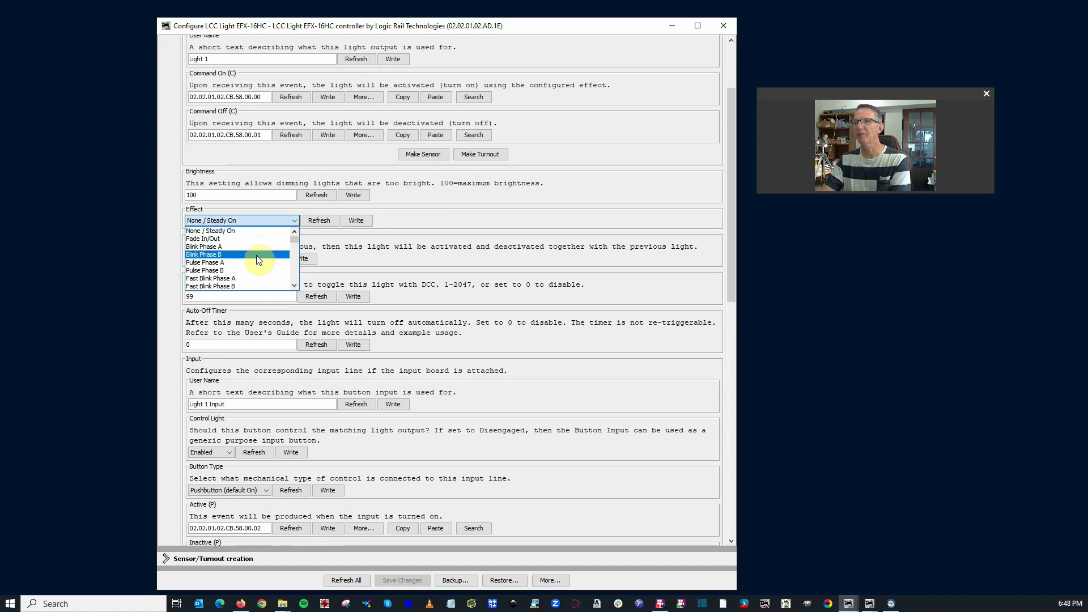
- Browse Light 1's effect list past beacons, strobes and traffic lights to Chase Light 6
scroll(255, 260, "down", 3)
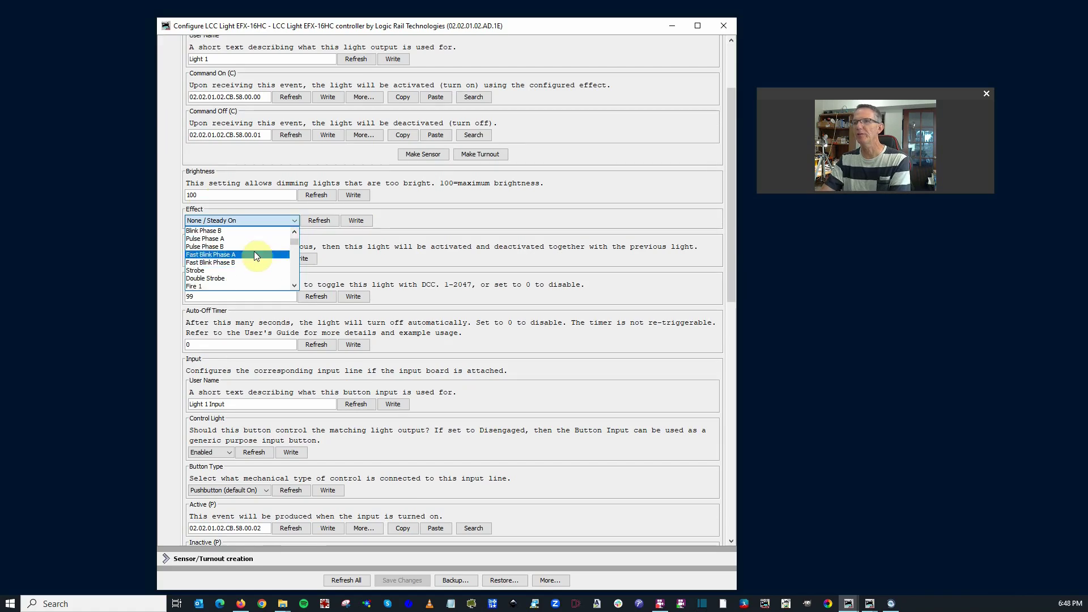
scroll(254, 253, "down", 1)
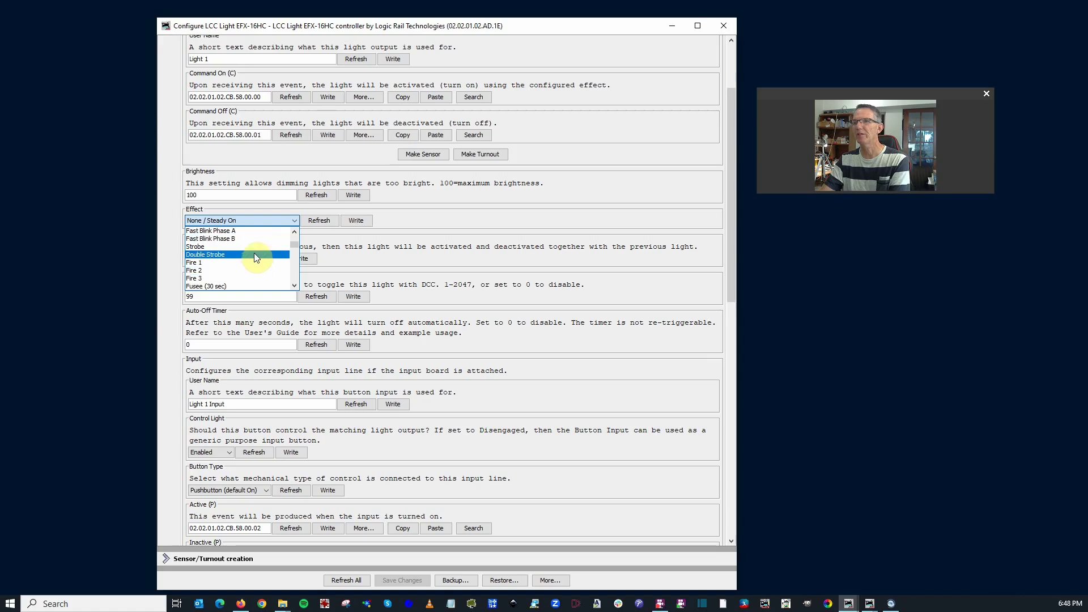
scroll(255, 258, "down", 1)
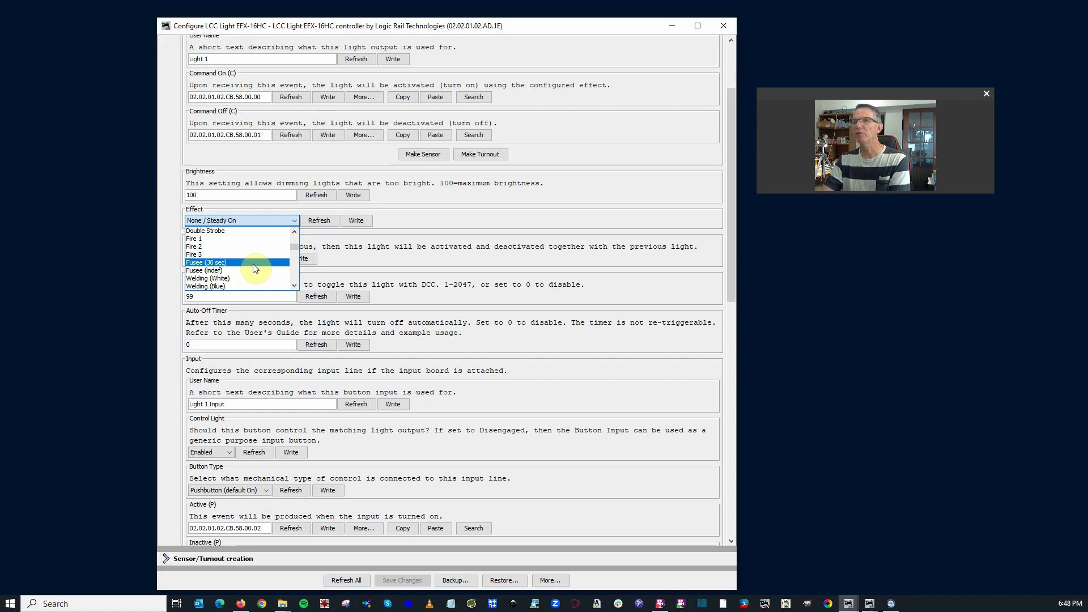
scroll(253, 264, "down", 1)
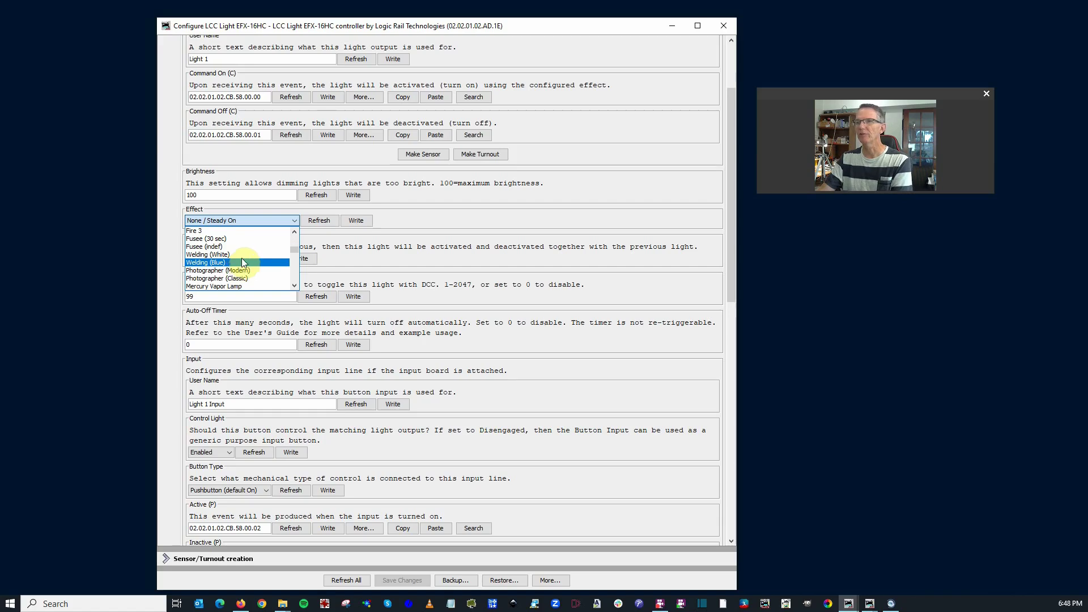
scroll(250, 264, "down", 1)
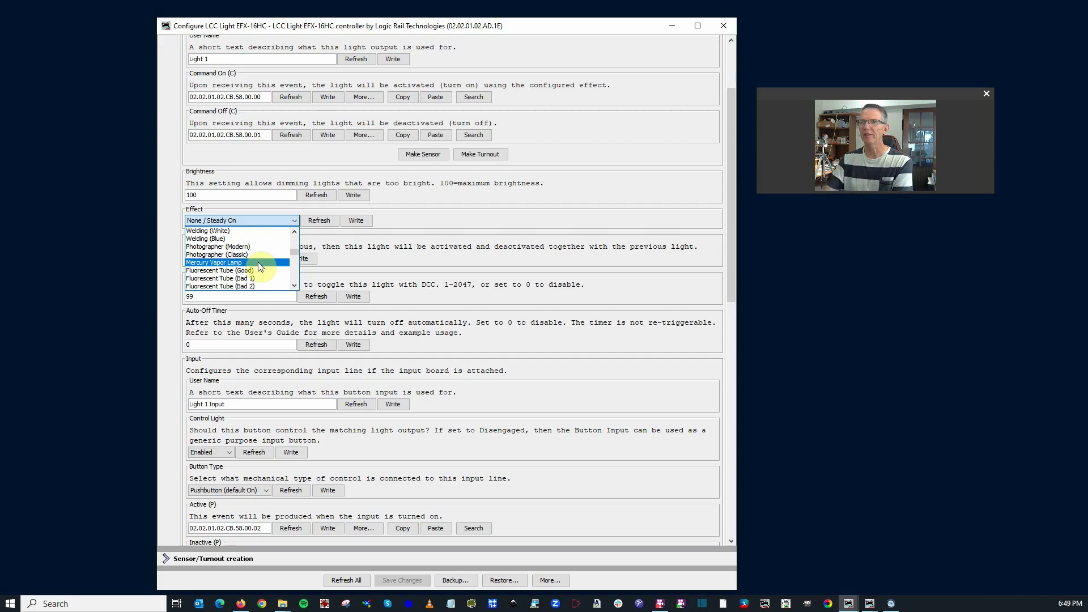
scroll(258, 262, "down", 3)
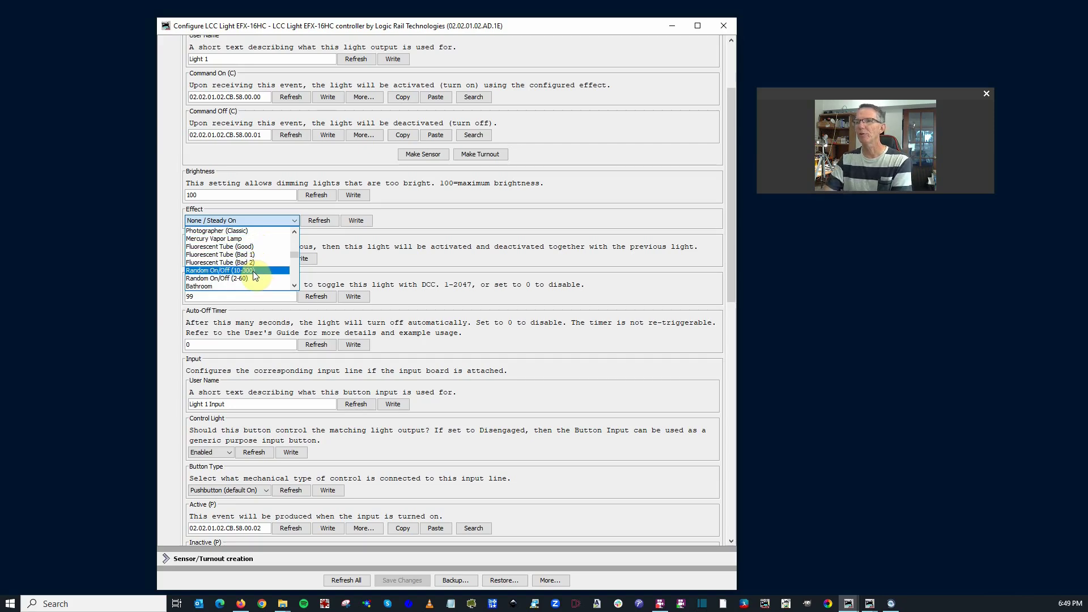
scroll(250, 277, "down", 6)
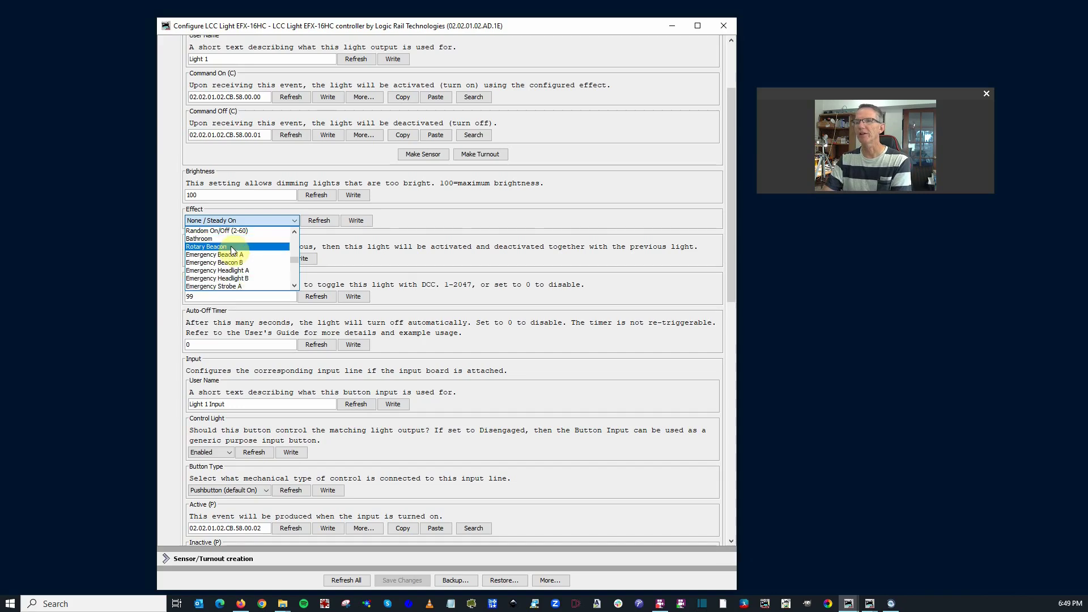
scroll(253, 256, "down", 9)
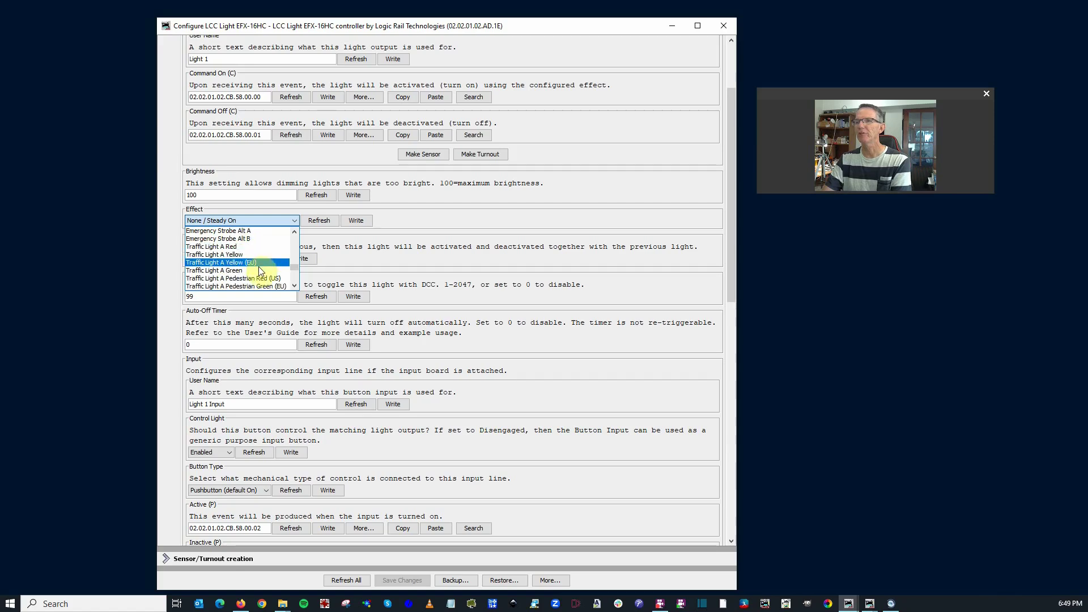
scroll(258, 266, "down", 2)
scroll(259, 273, "down", 2)
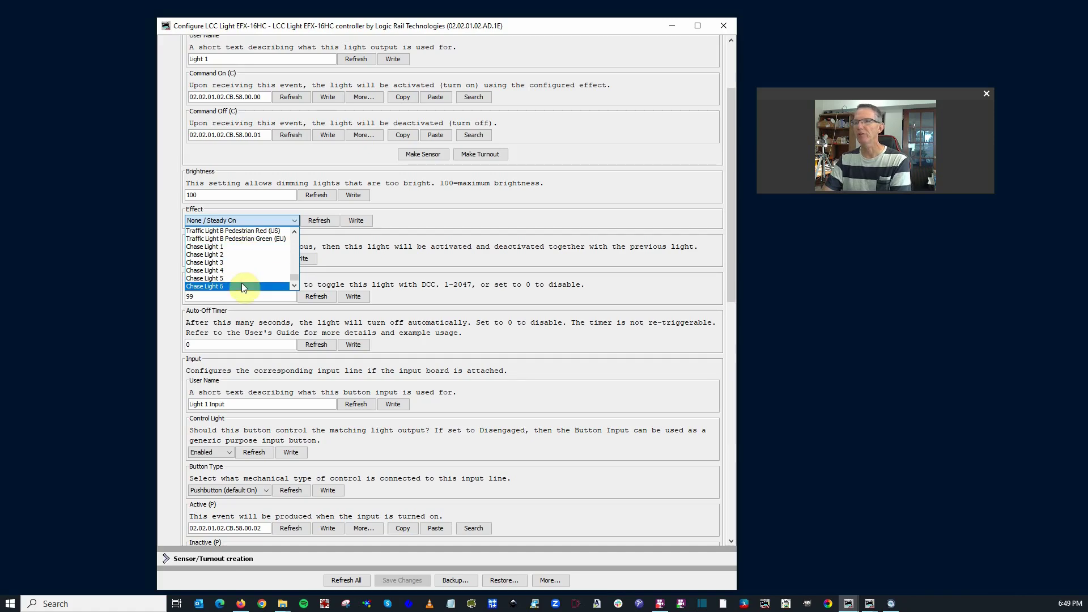
- Write Pulse Phase B as Light 1's effect, then set it back to None / Steady On
left_click(295, 221)
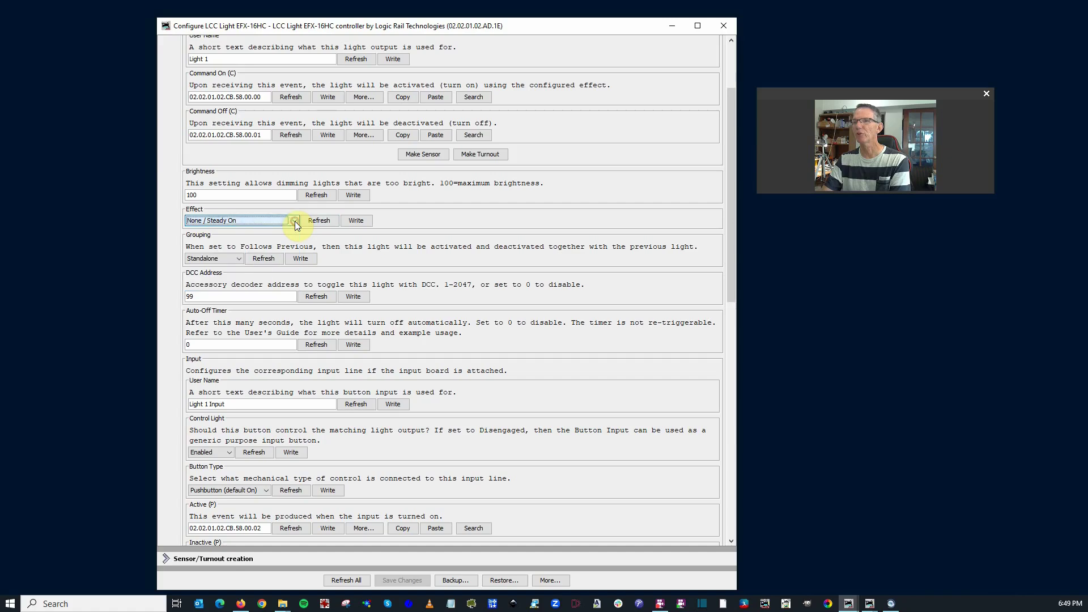
left_click(295, 221)
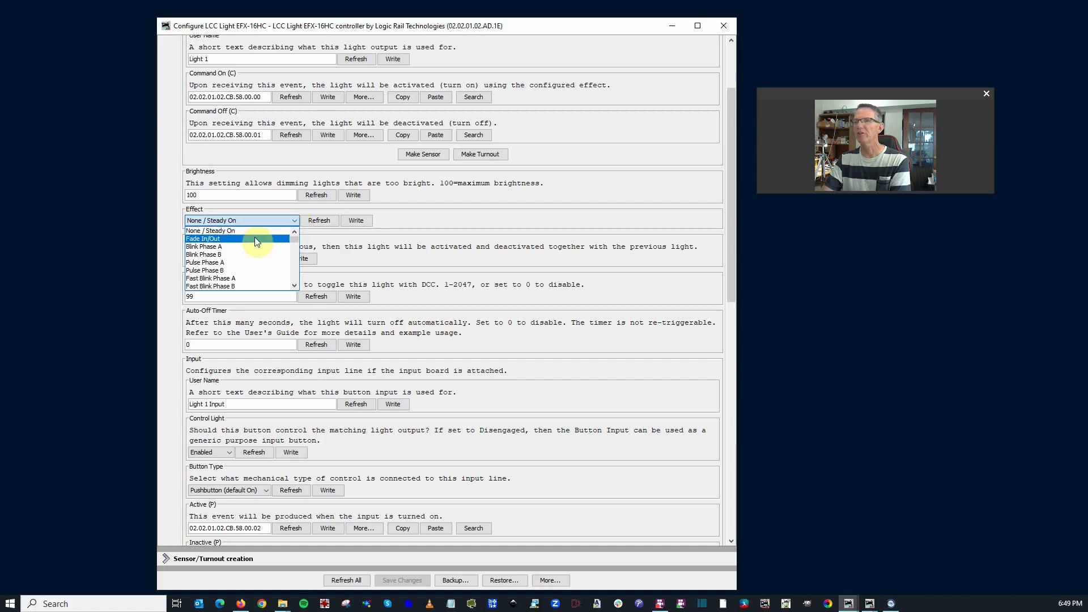
left_click(240, 271)
left_click(357, 220)
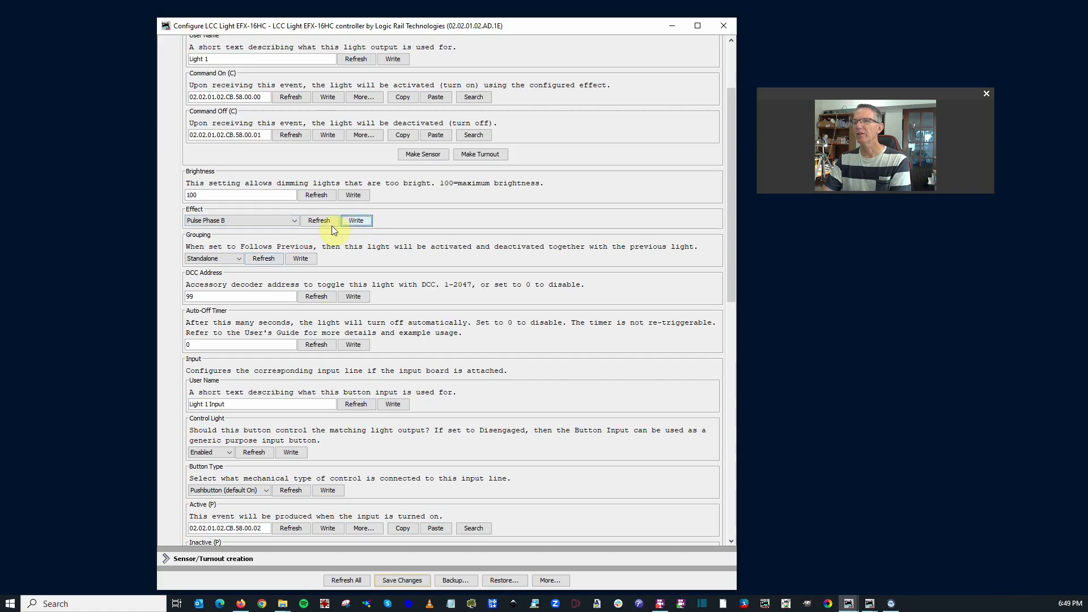
left_click(292, 221)
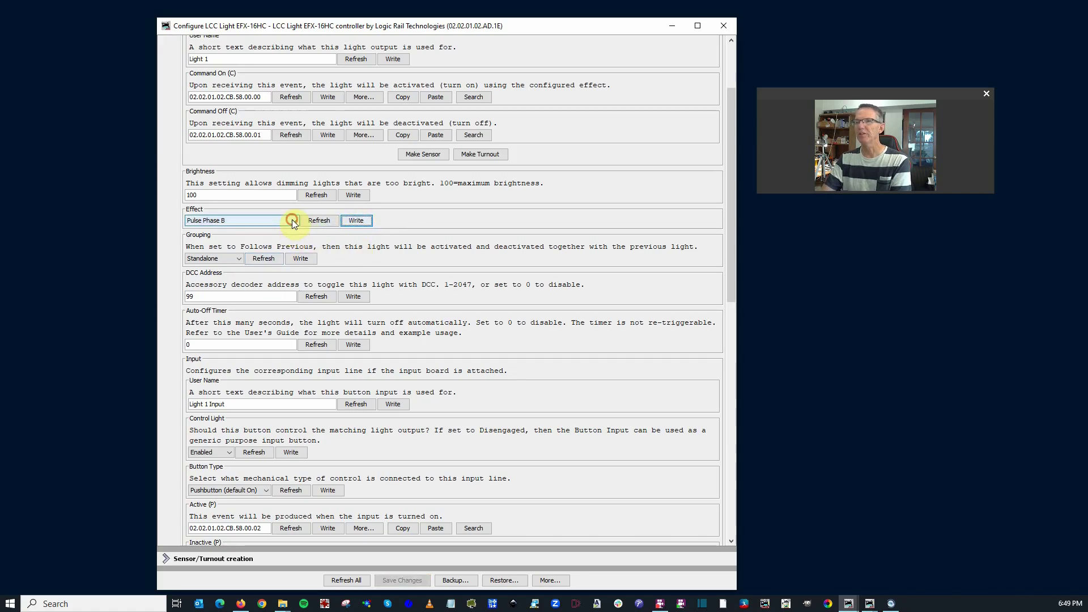
left_click(250, 229)
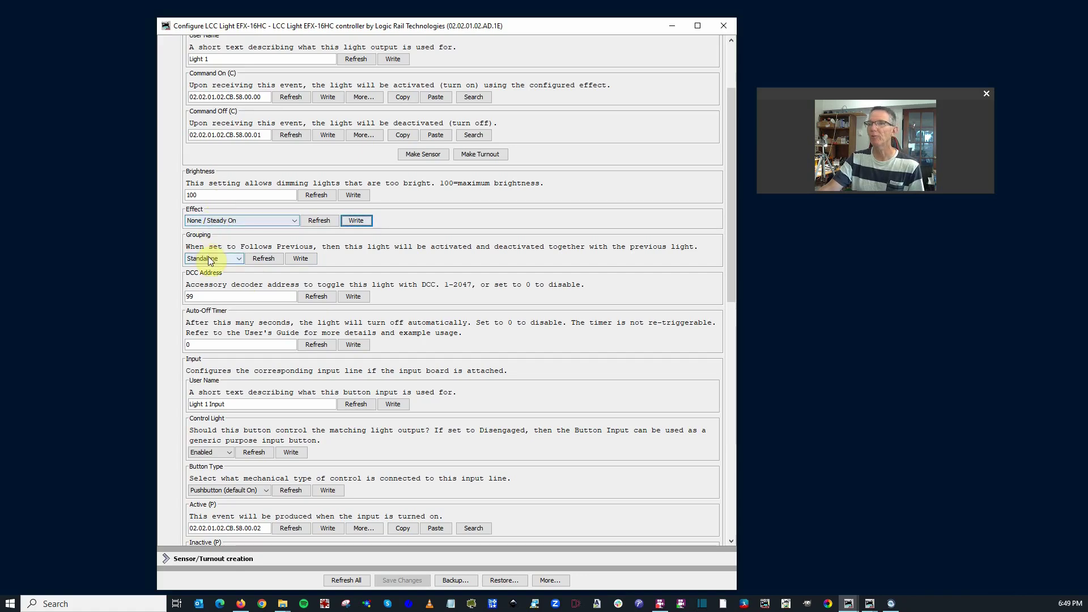
- Leave Light 1's grouping as Standalone
left_click(239, 260)
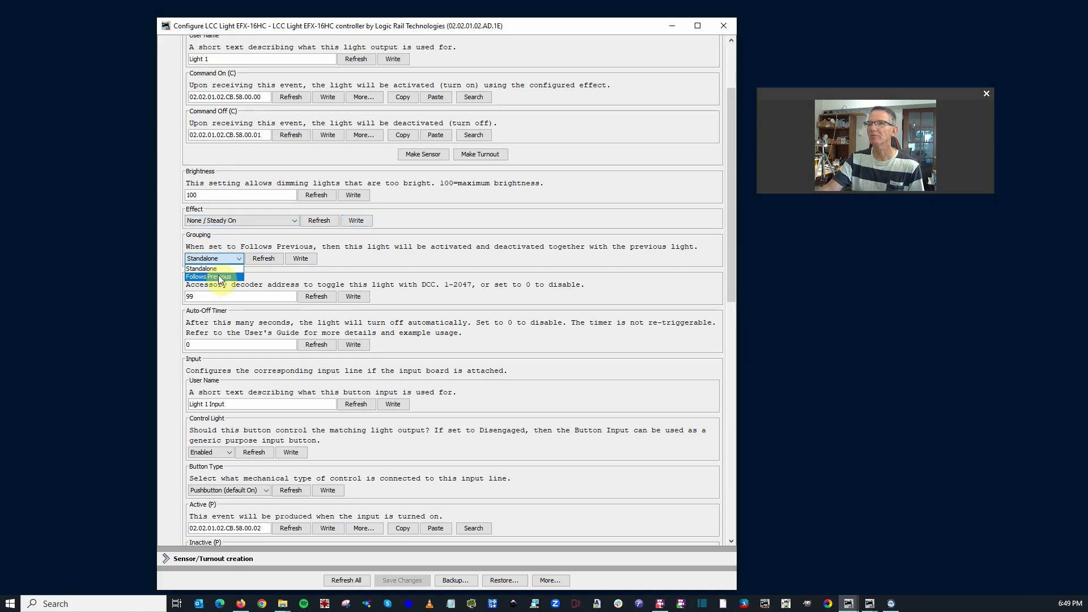
left_click(364, 262)
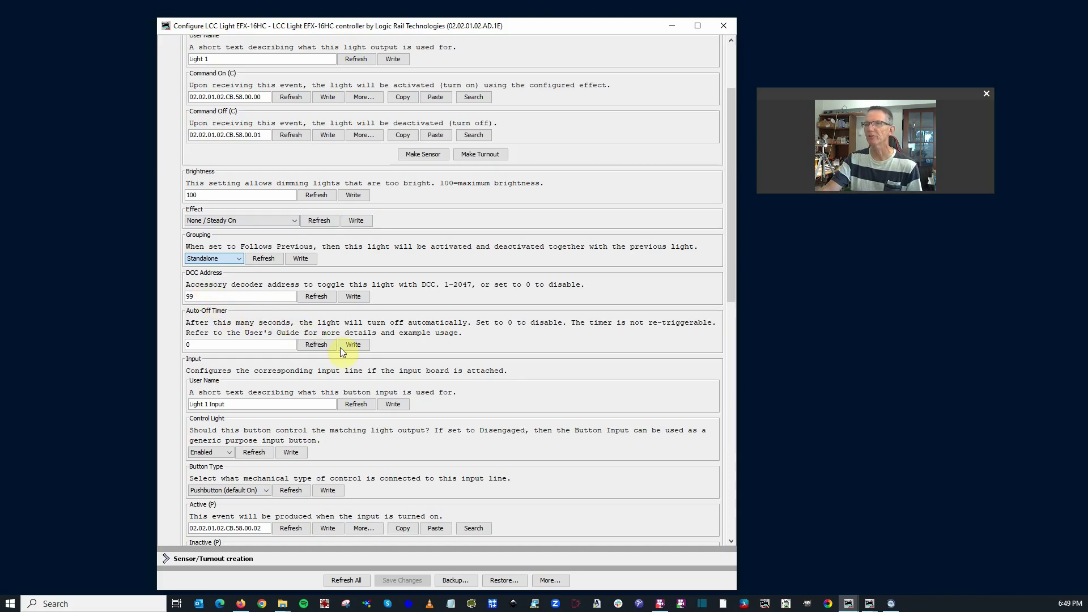
scroll(422, 346, "down", 3)
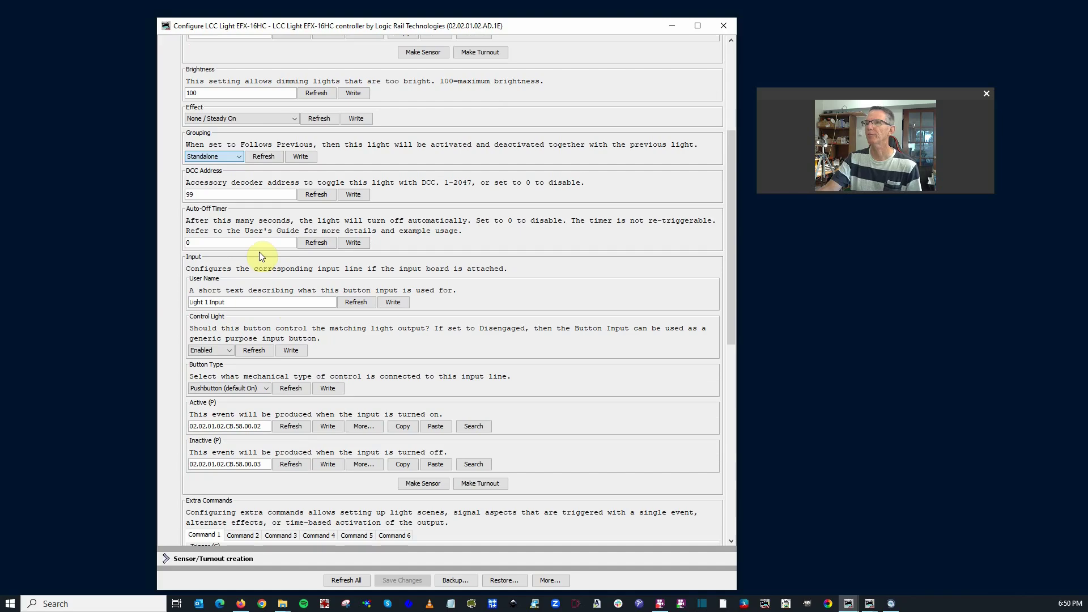
- Scroll through the Lights and Global configuration settings, then collapse both
scroll(314, 138, "up", 6)
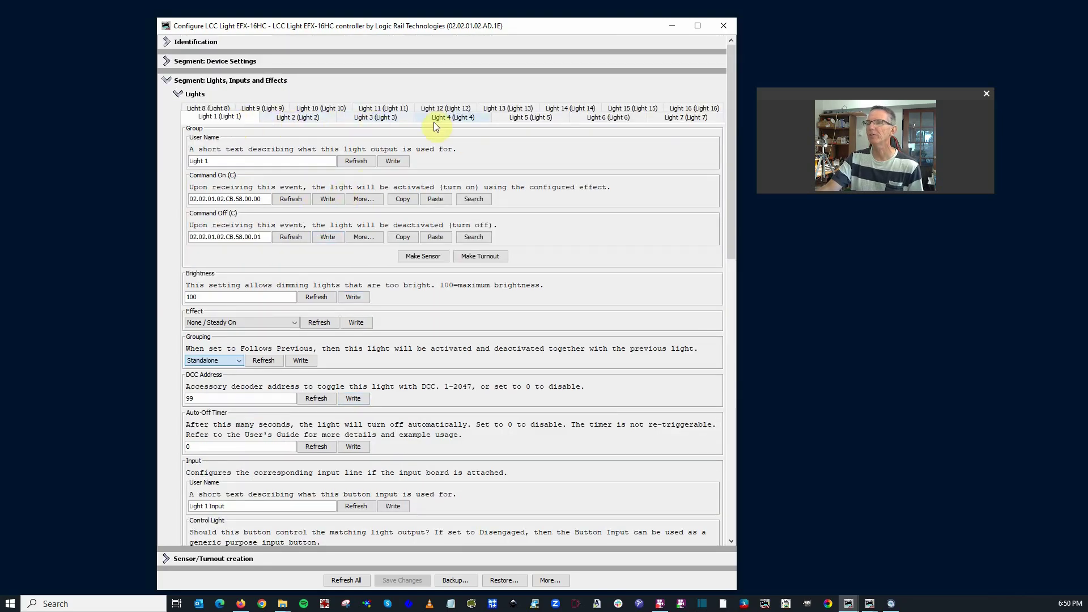
scroll(362, 274, "down", 9)
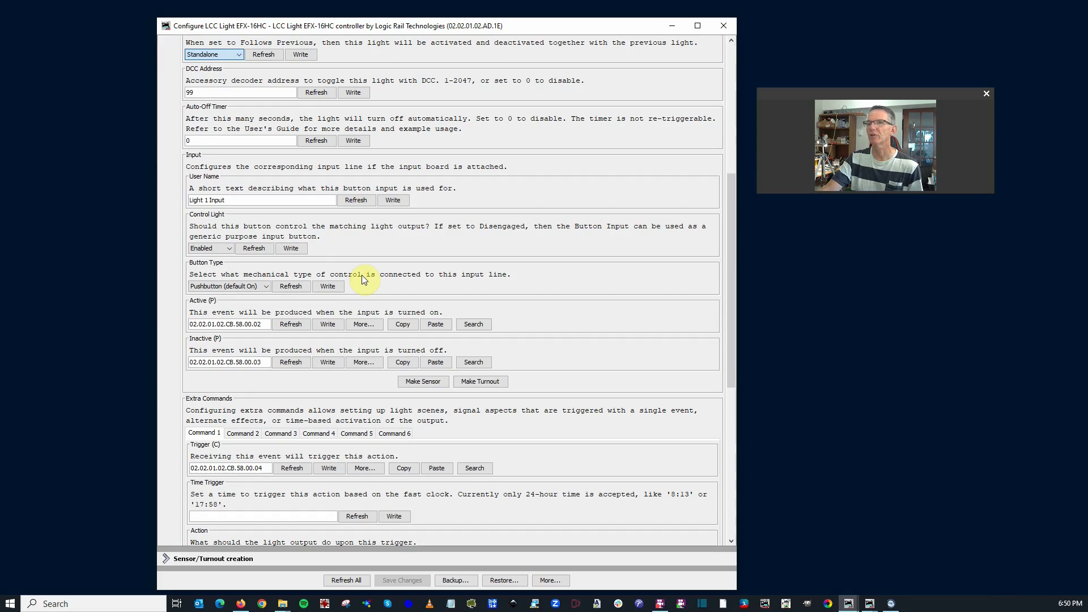
scroll(362, 275, "down", 10)
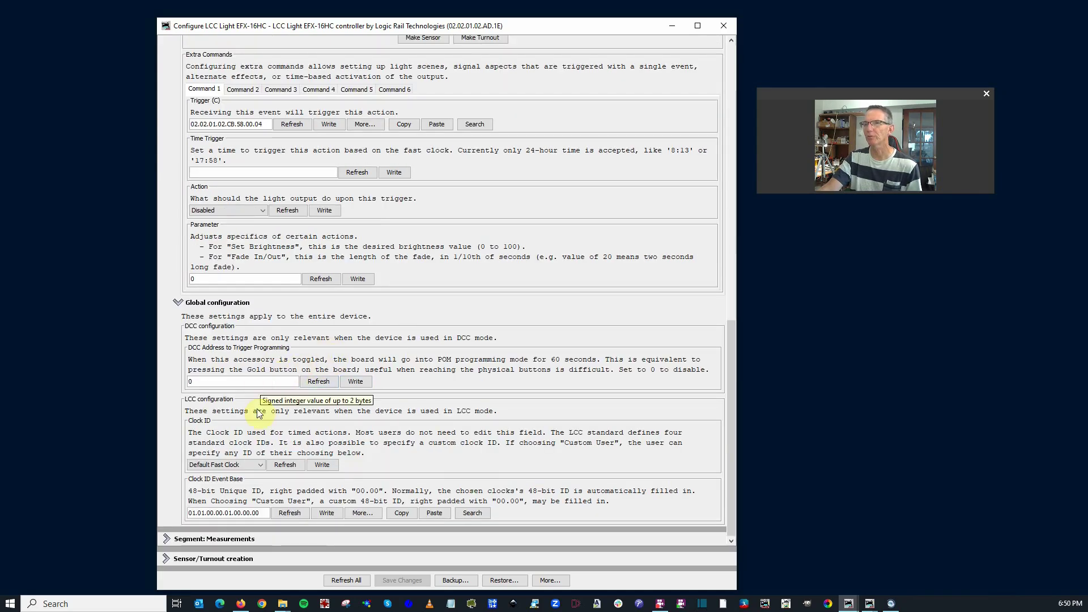
scroll(253, 317, "up", 19)
scroll(253, 319, "up", 2)
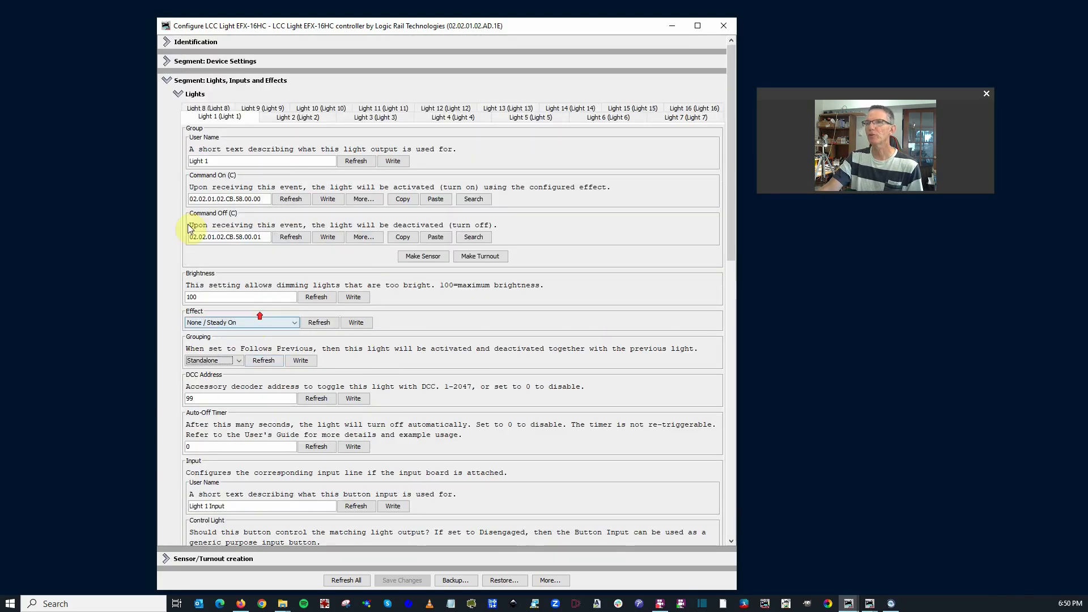
left_click(174, 93)
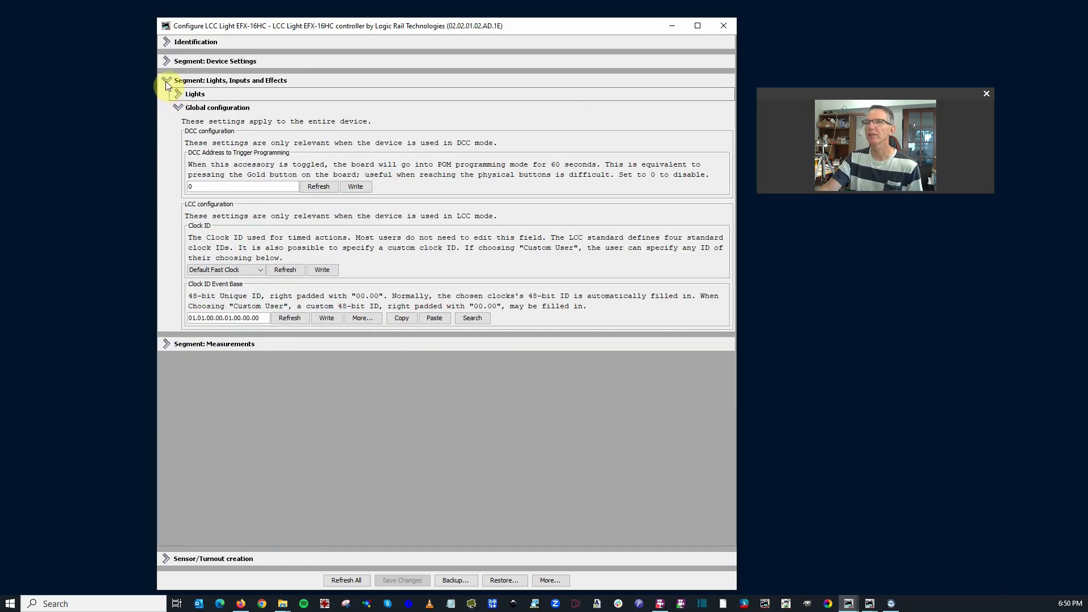
left_click(173, 105)
- Collapse Lights, Inputs and Effects, and check Measurements: 13970 mV input, 45 °C processor
left_click(167, 80)
left_click(167, 99)
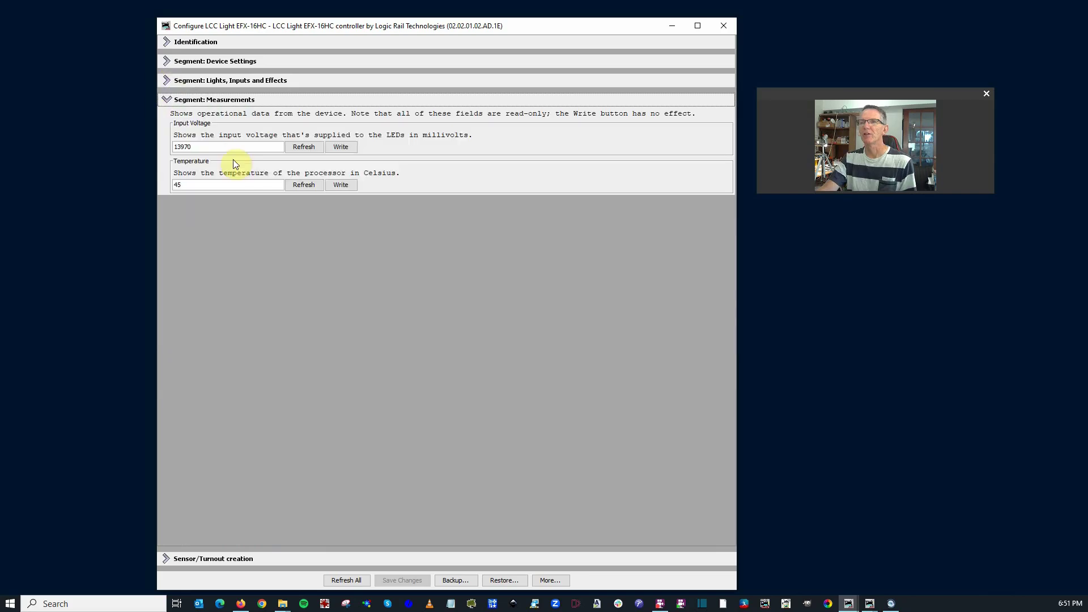
left_click(166, 101)
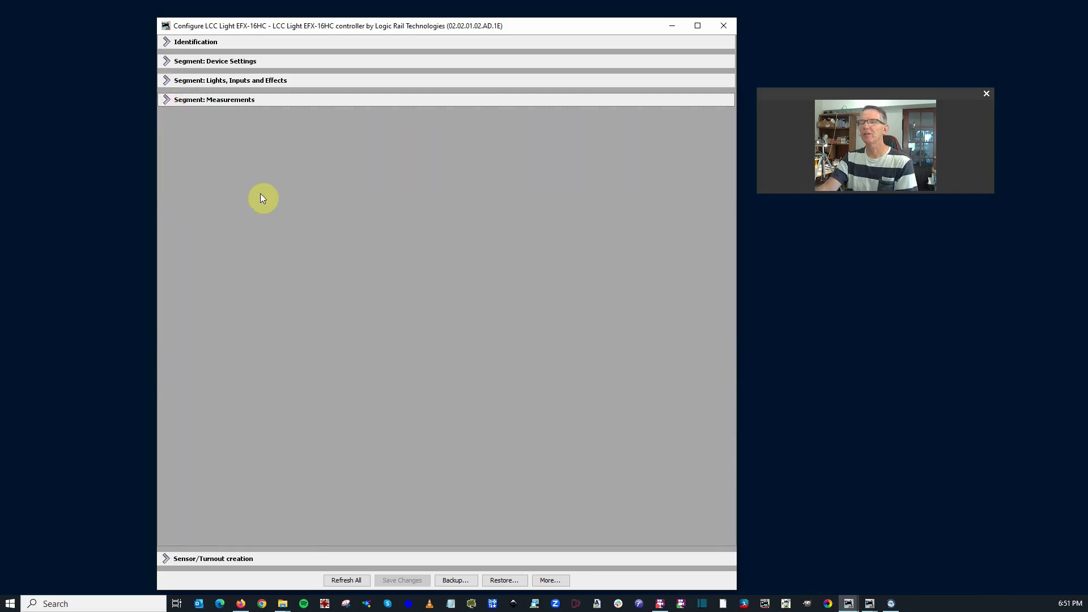